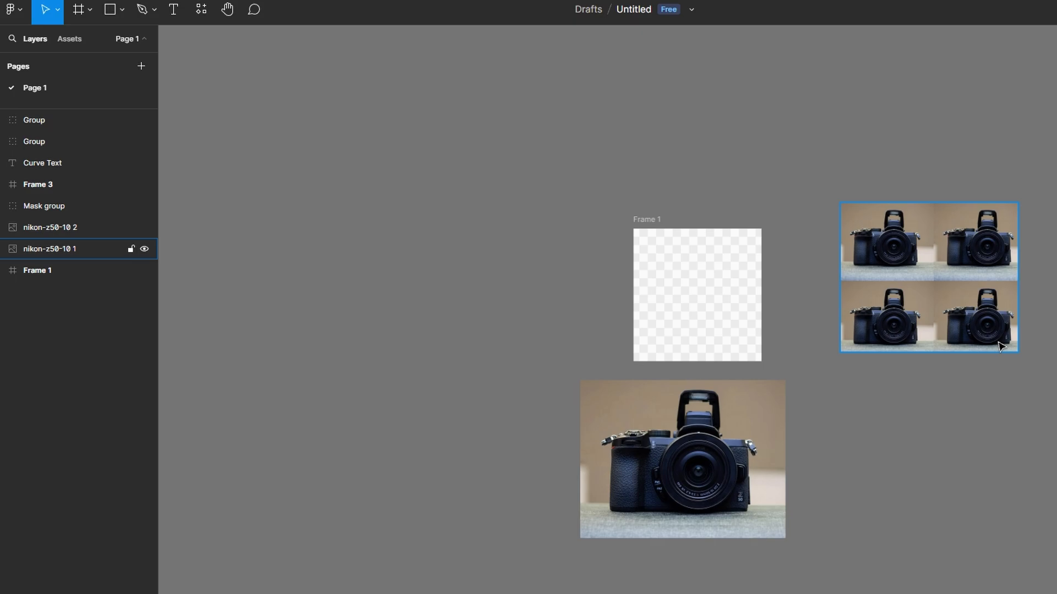
Select the single large camera photo so the Design panel shows its properties
click(760, 438)
mouse_move(50, 228)
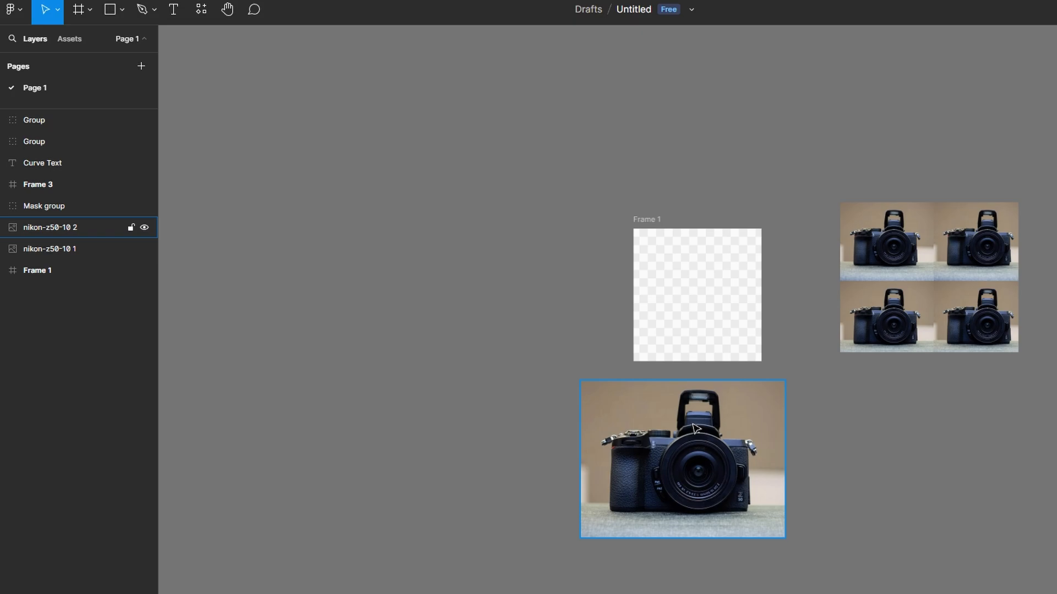
click(697, 430)
scroll(697, 430, down, 1)
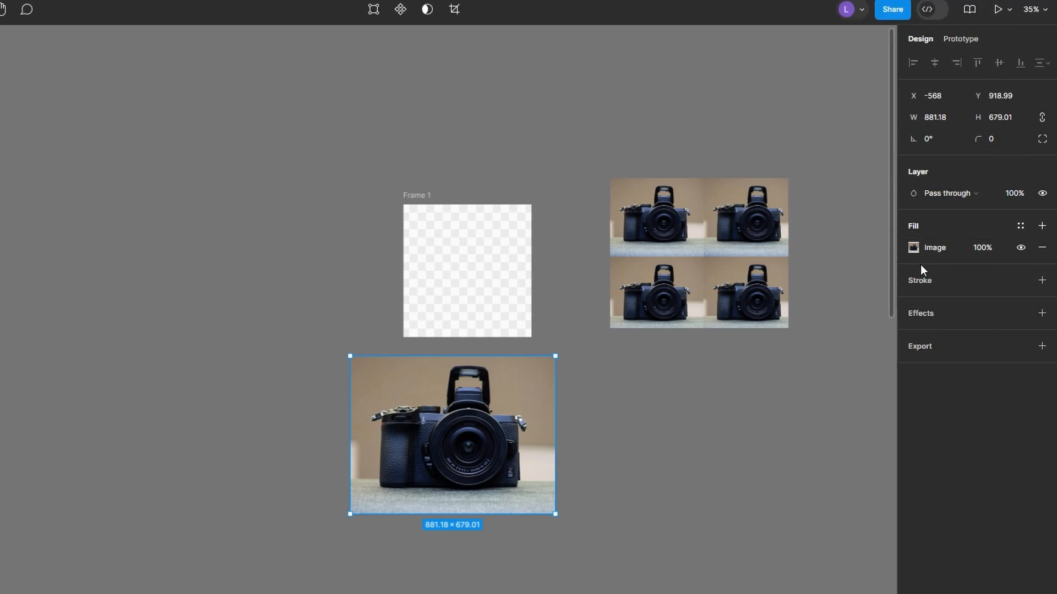
Add an export setting to the camera photo and keep the scale at 1x
click(943, 352)
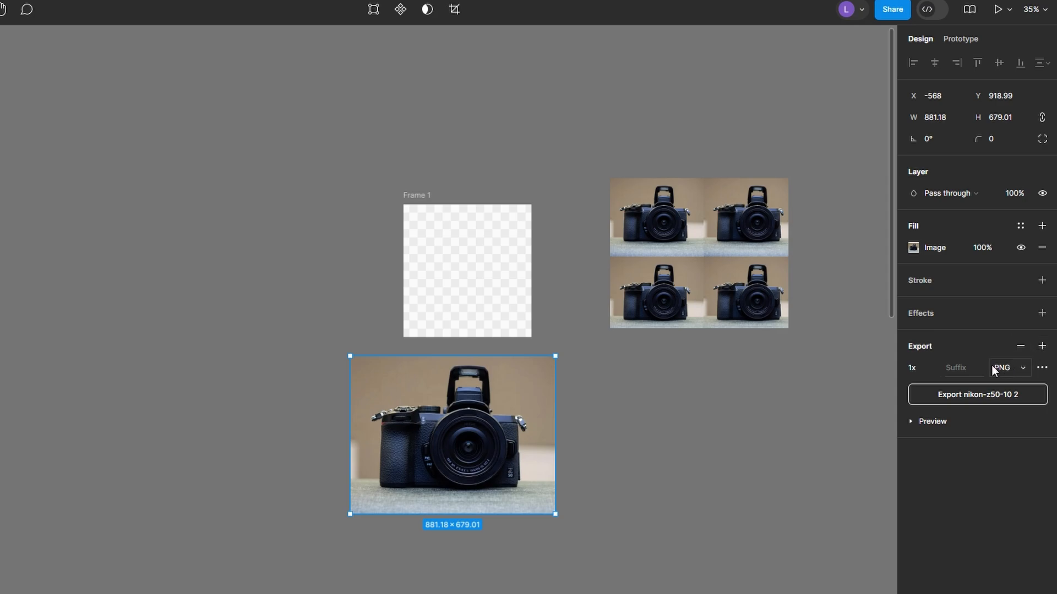
click(919, 365)
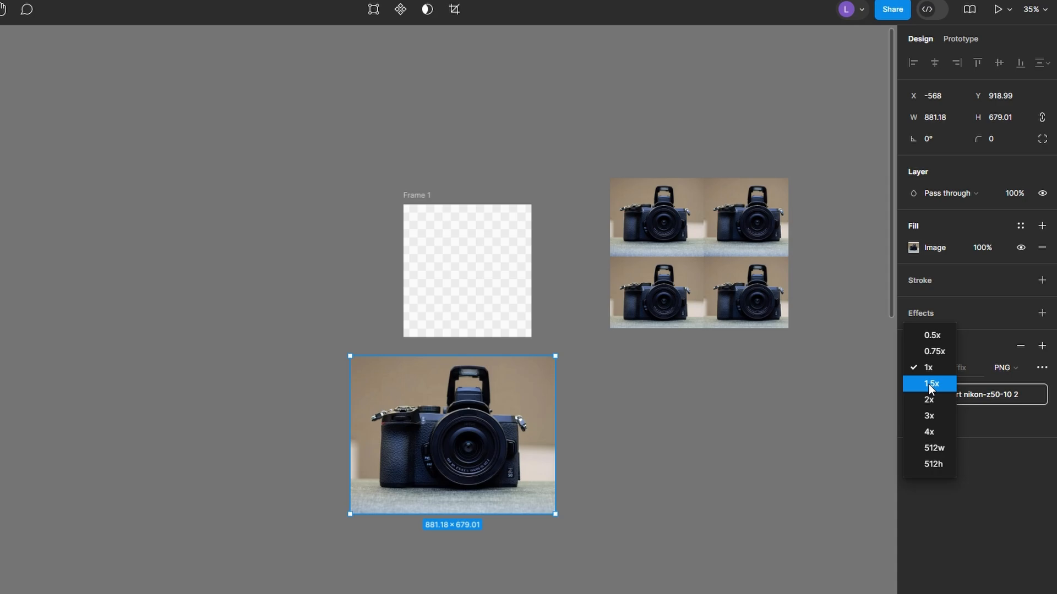
click(981, 358)
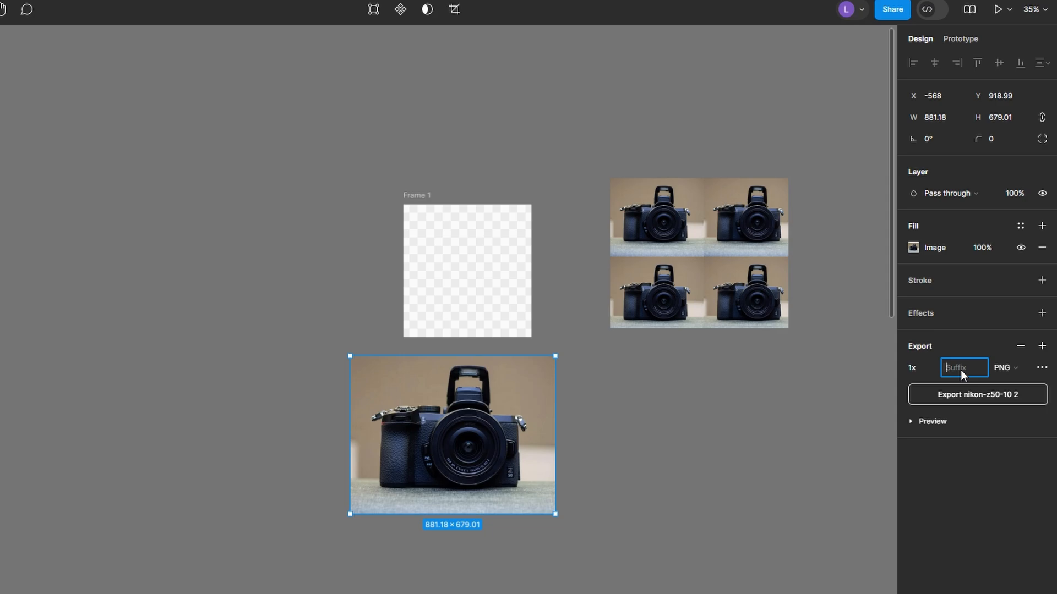
Switch the export file format from PNG to JPG, leaving sRGB color profile unchanged
click(1001, 367)
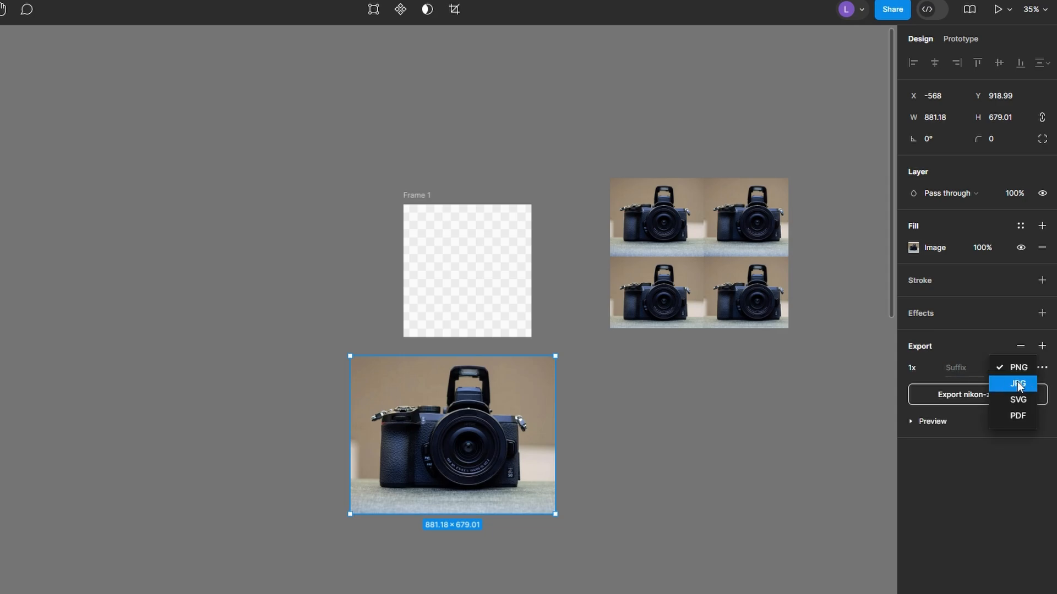
click(1019, 385)
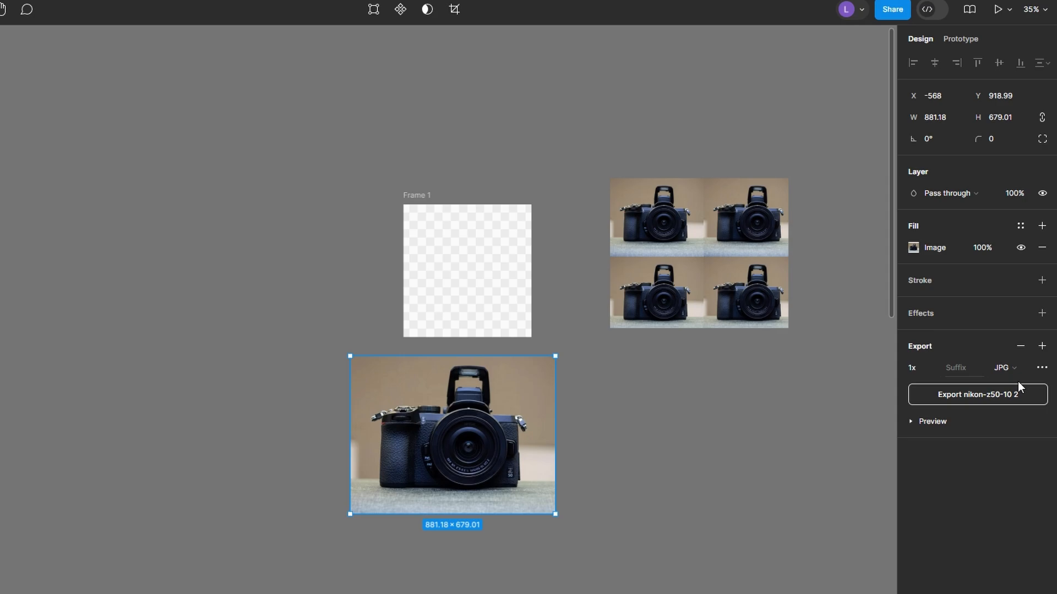
click(1043, 367)
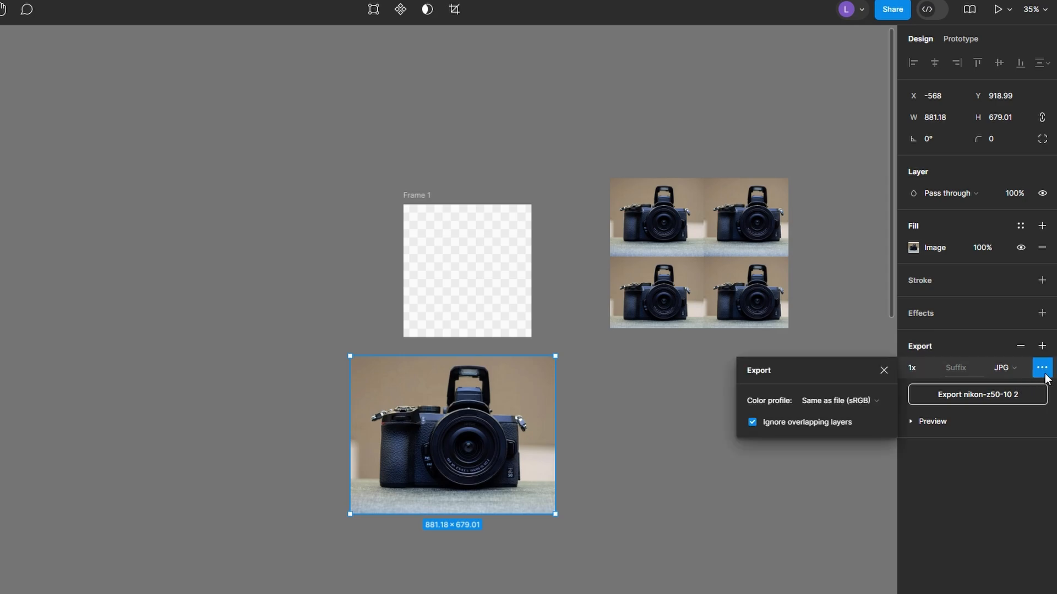
Export the nikon-z50-10 2 camera photo as a 1x JPG file
click(884, 371)
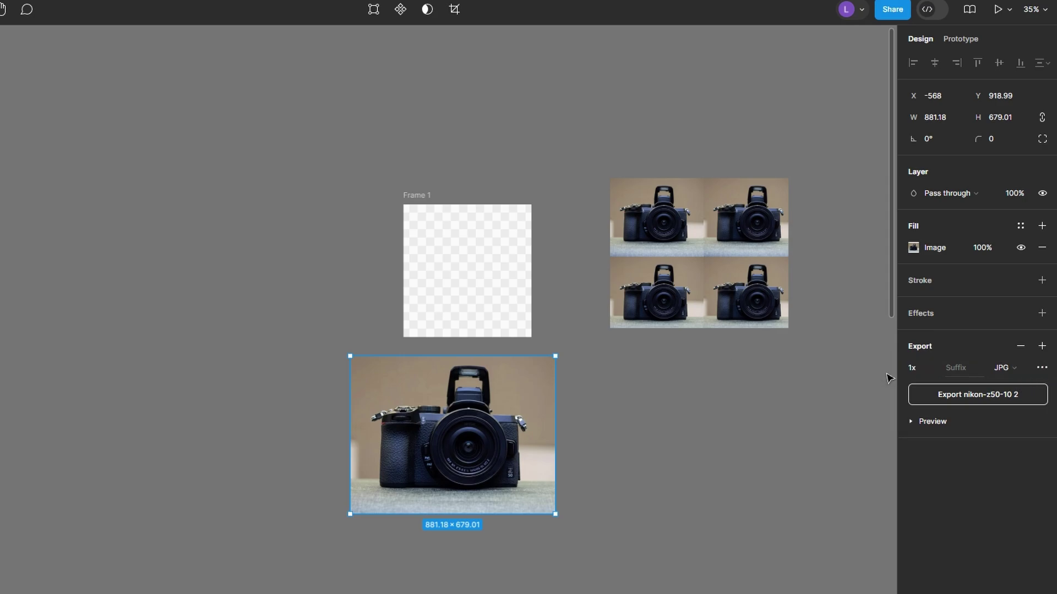
click(951, 397)
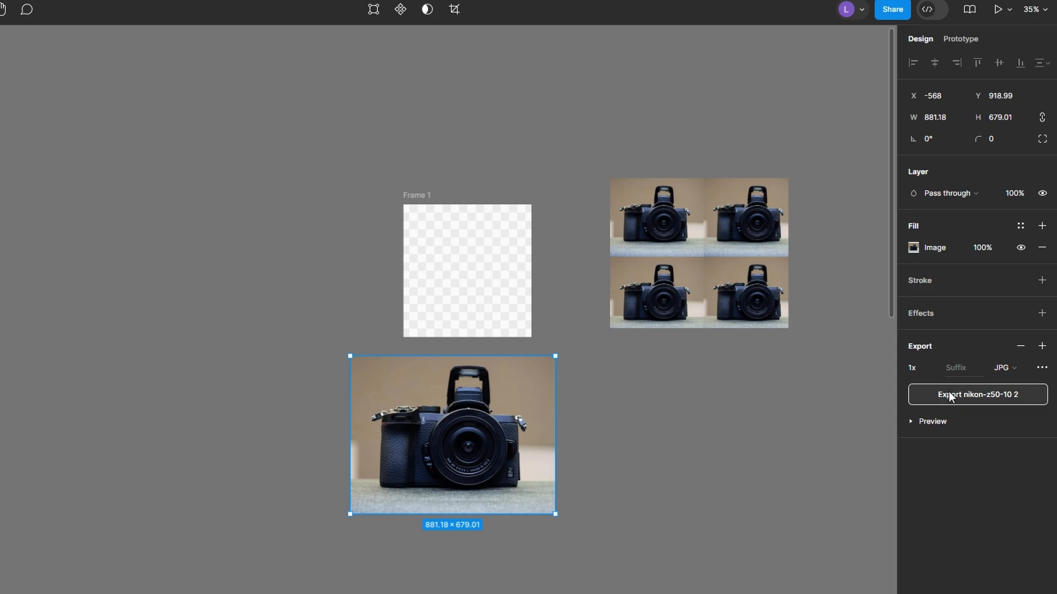